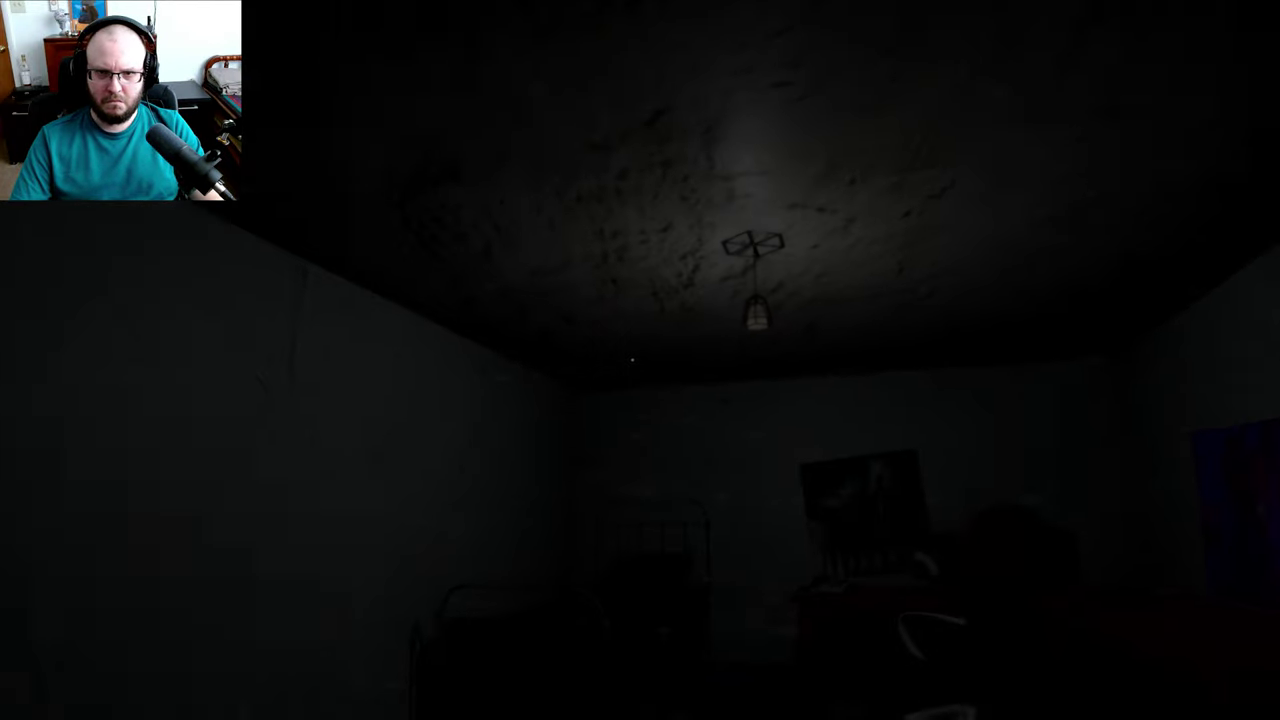
{"action": "key", "text": "w"}
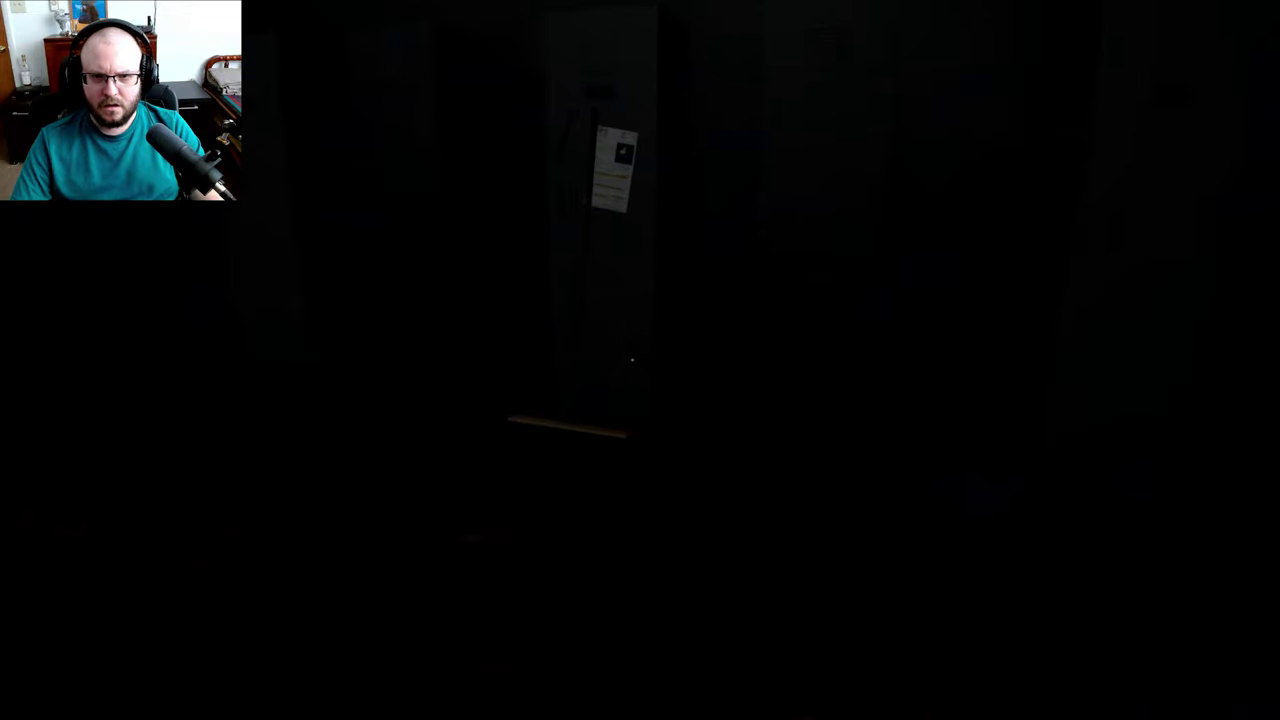
{"action": "key", "text": "e"}
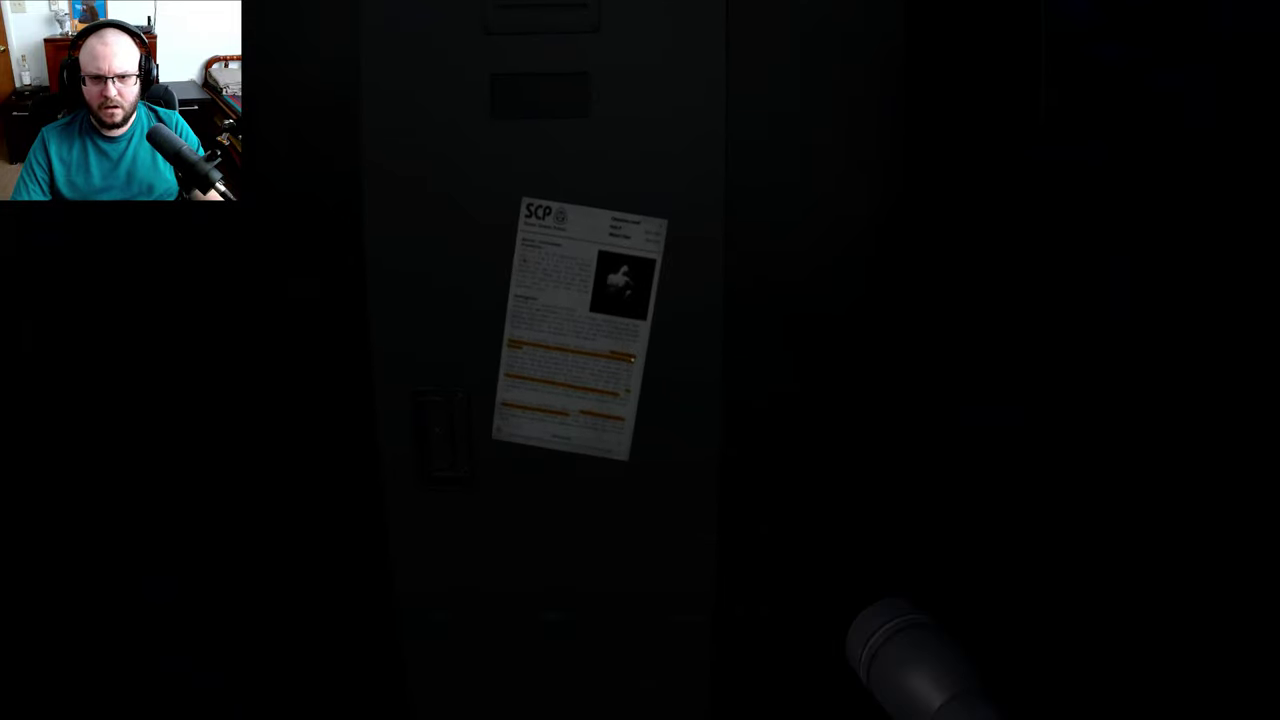
{"action": "left_click", "coordinate": [640, 360]}
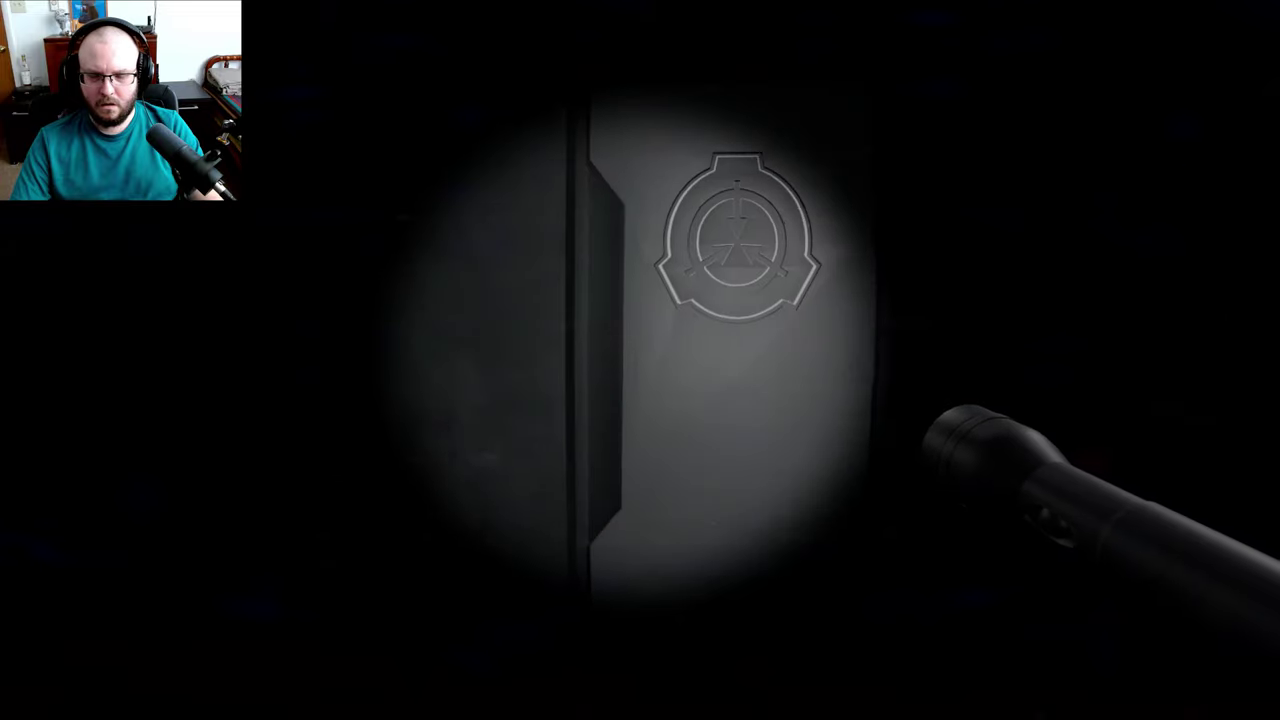
{"action": "key", "text": "e"}
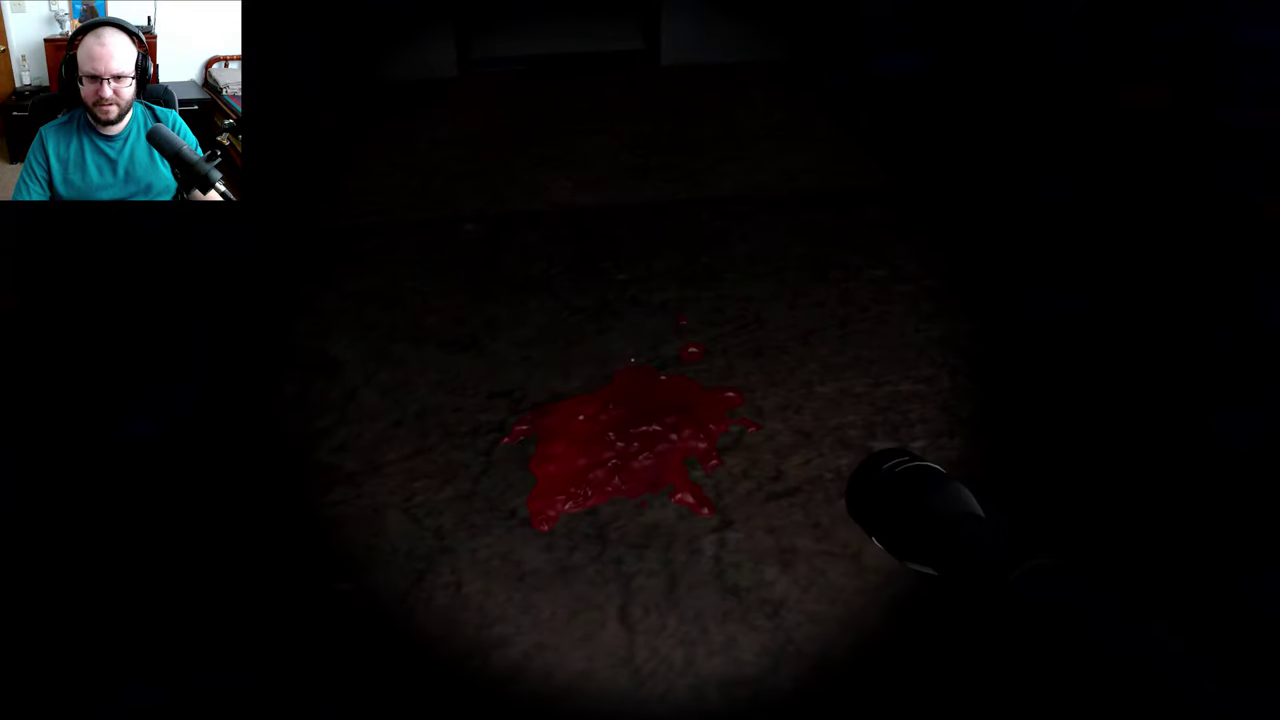
{"action": "key", "text": "w"}
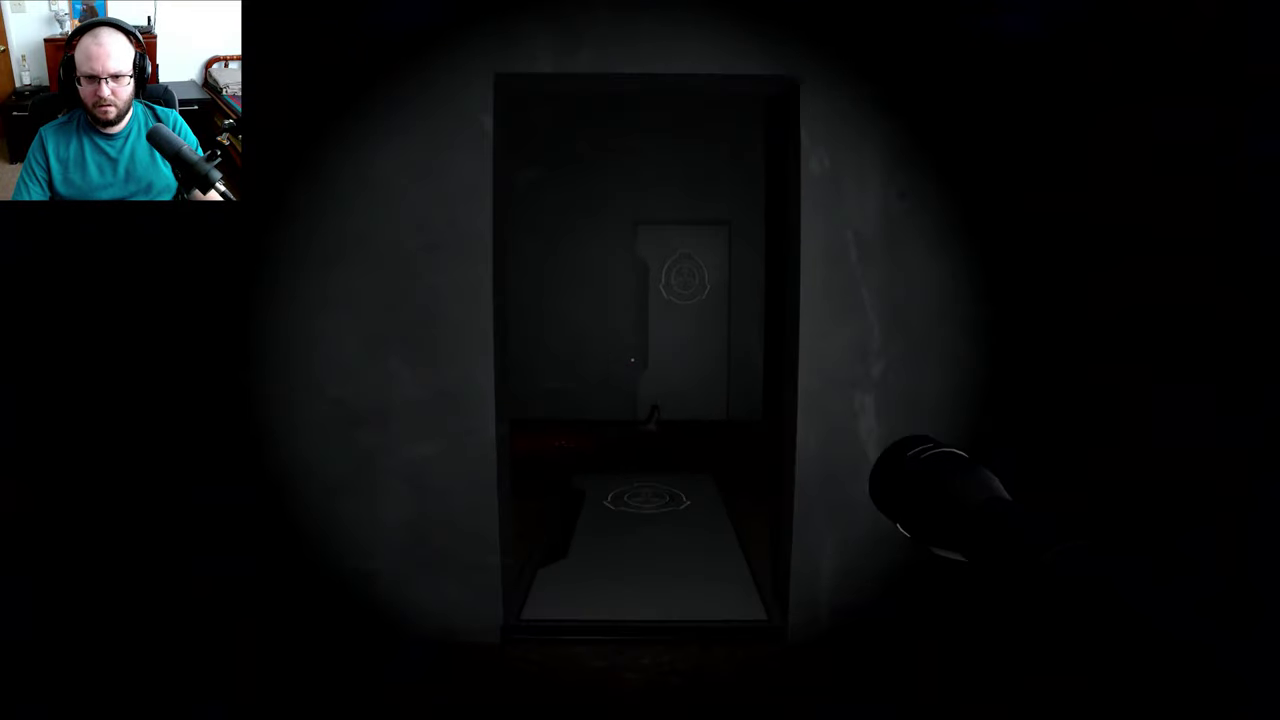
{"action": "key", "text": "w"}
{"action": "left_click", "coordinate": [640, 360]}
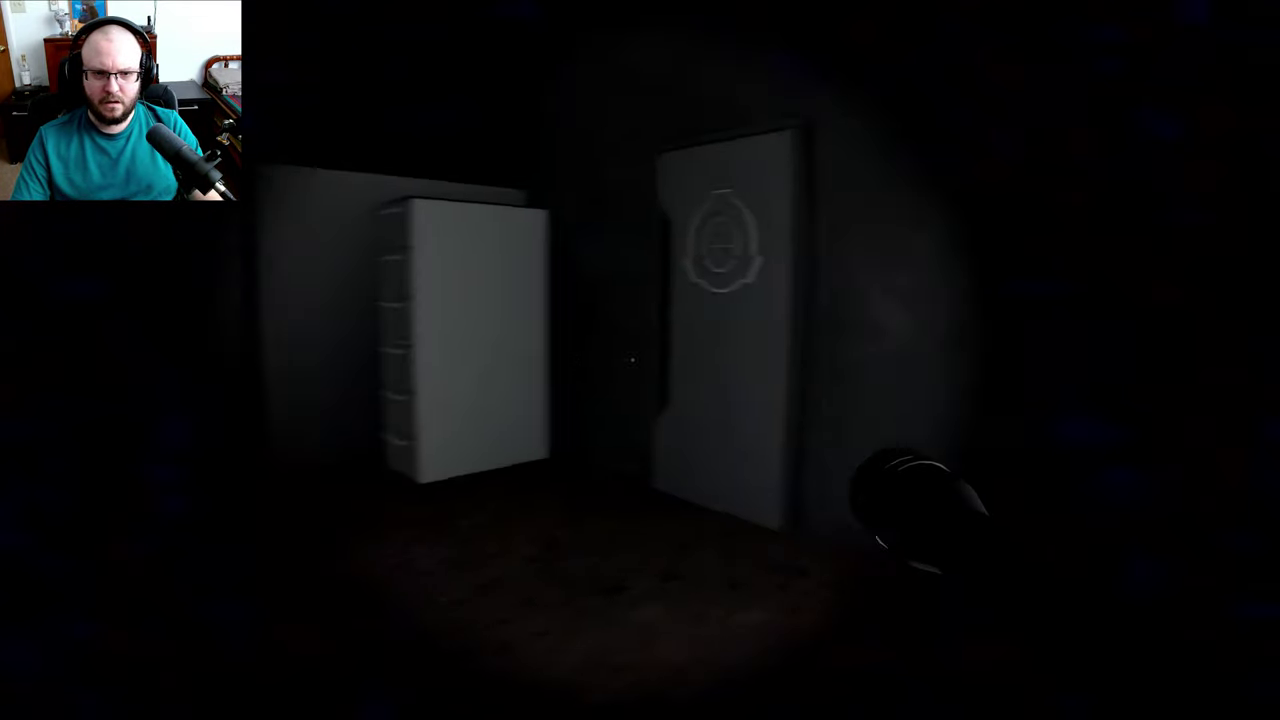
{"action": "key", "text": "w"}
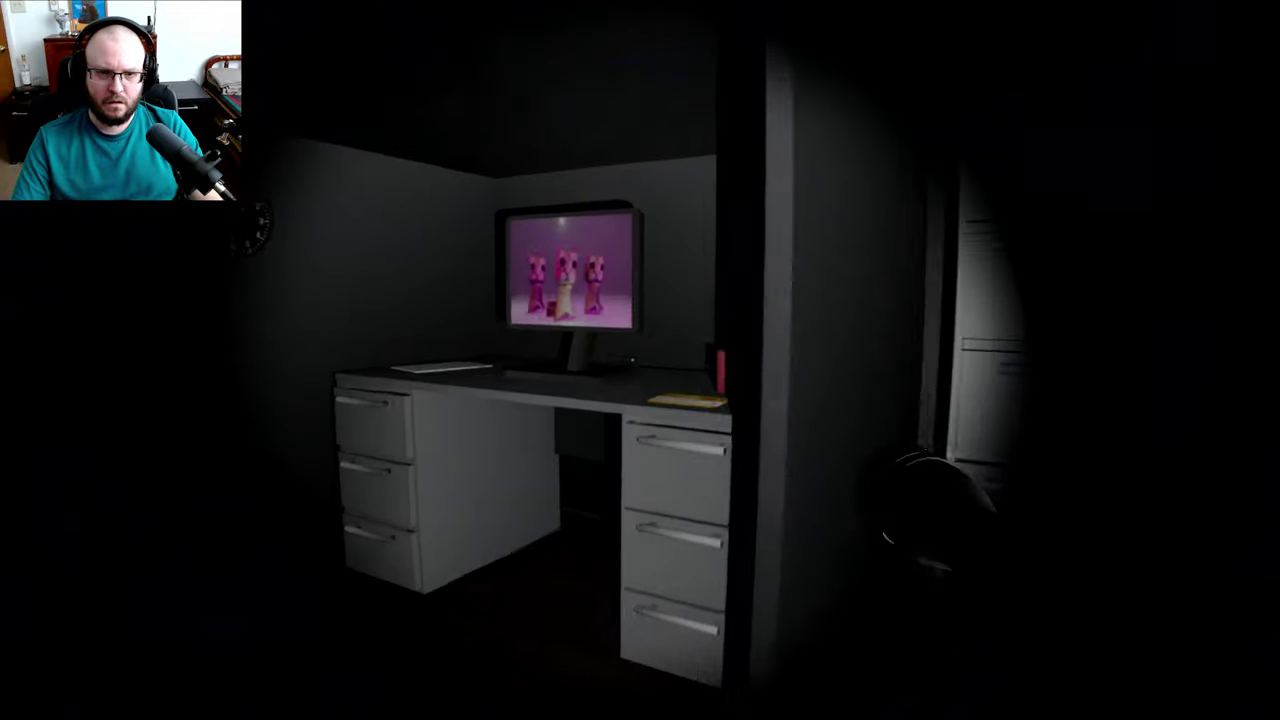
{"action": "key", "text": "e"}
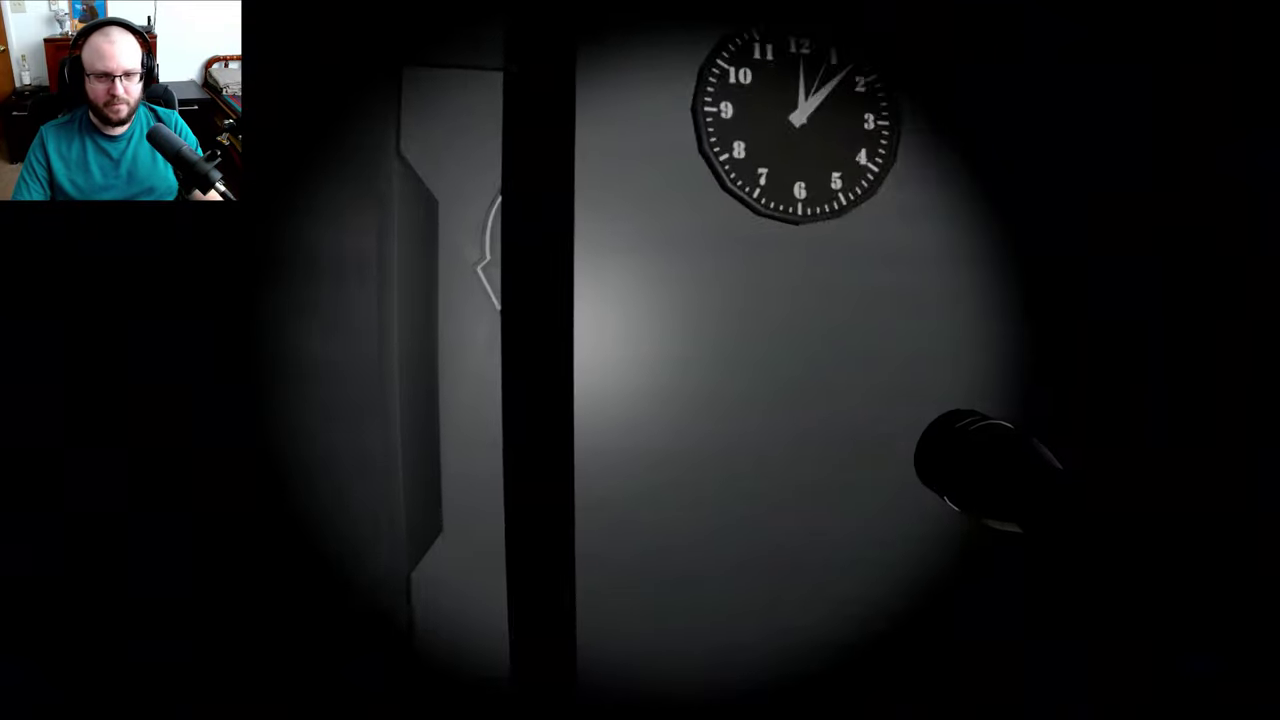
{"action": "key", "text": "w"}
{"action": "key", "text": "w"}
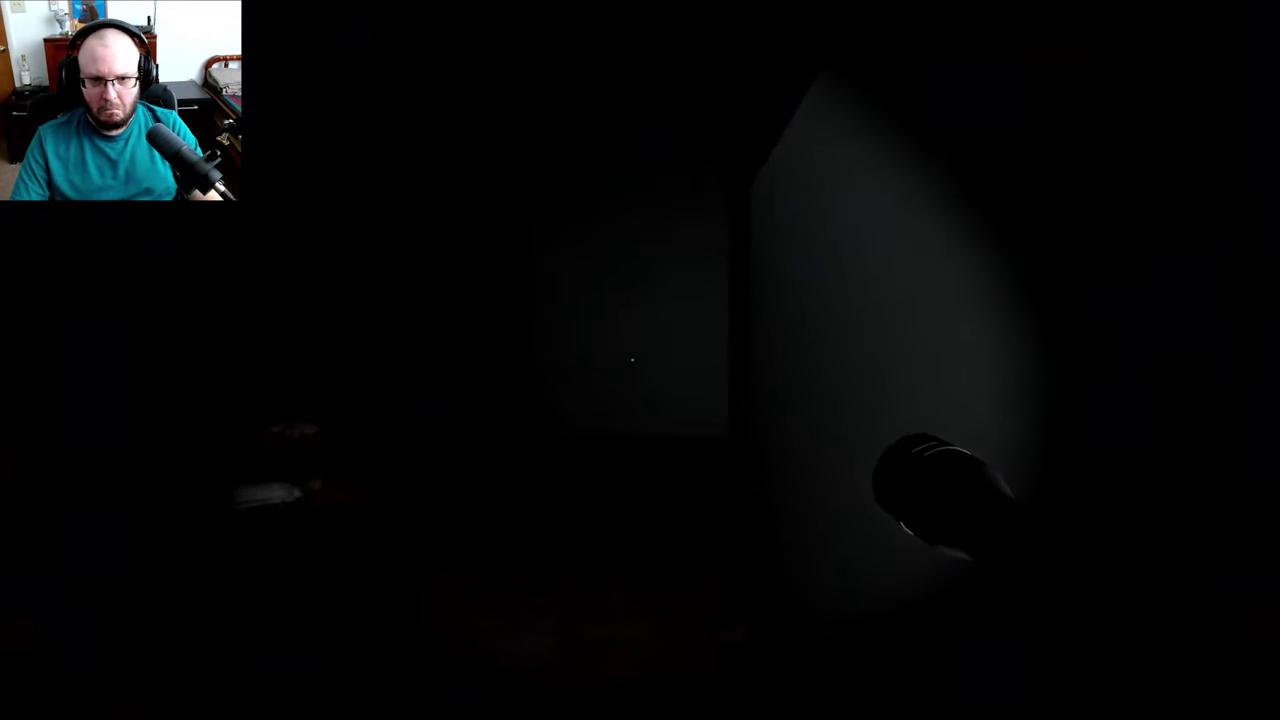
{"action": "key", "text": "w"}
{"action": "key", "text": "w"}
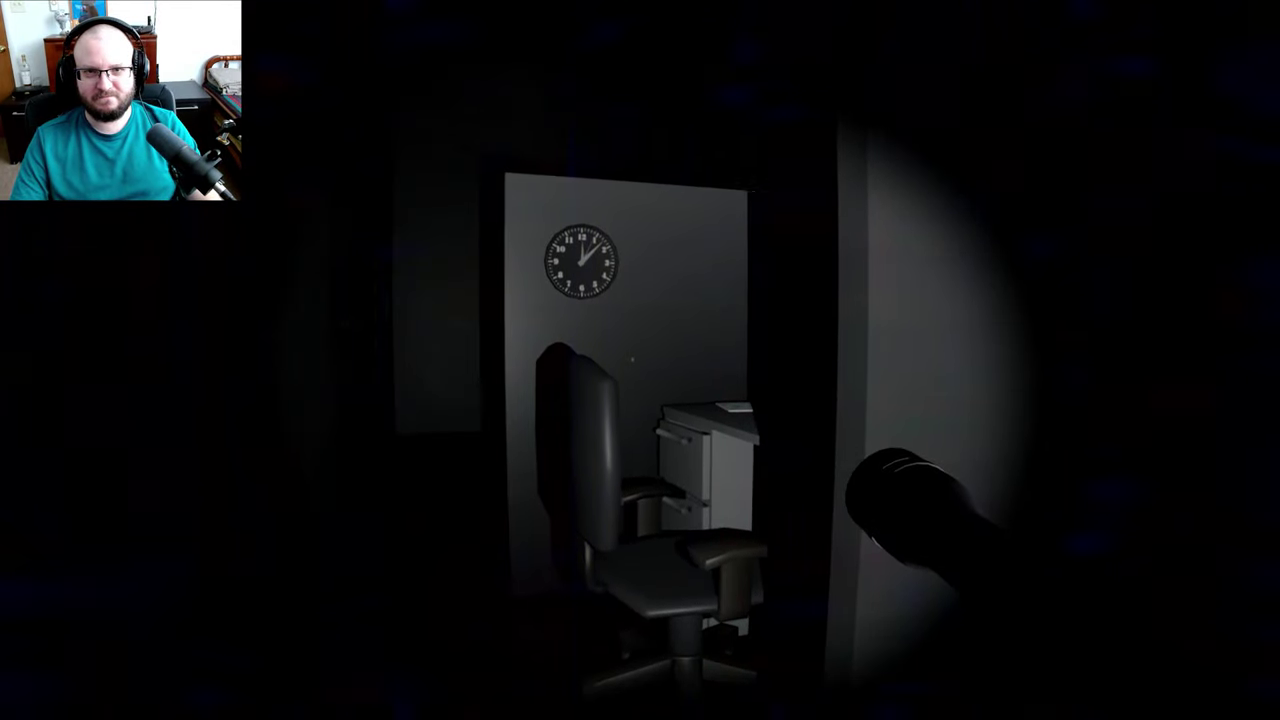
{"action": "key", "text": "w"}
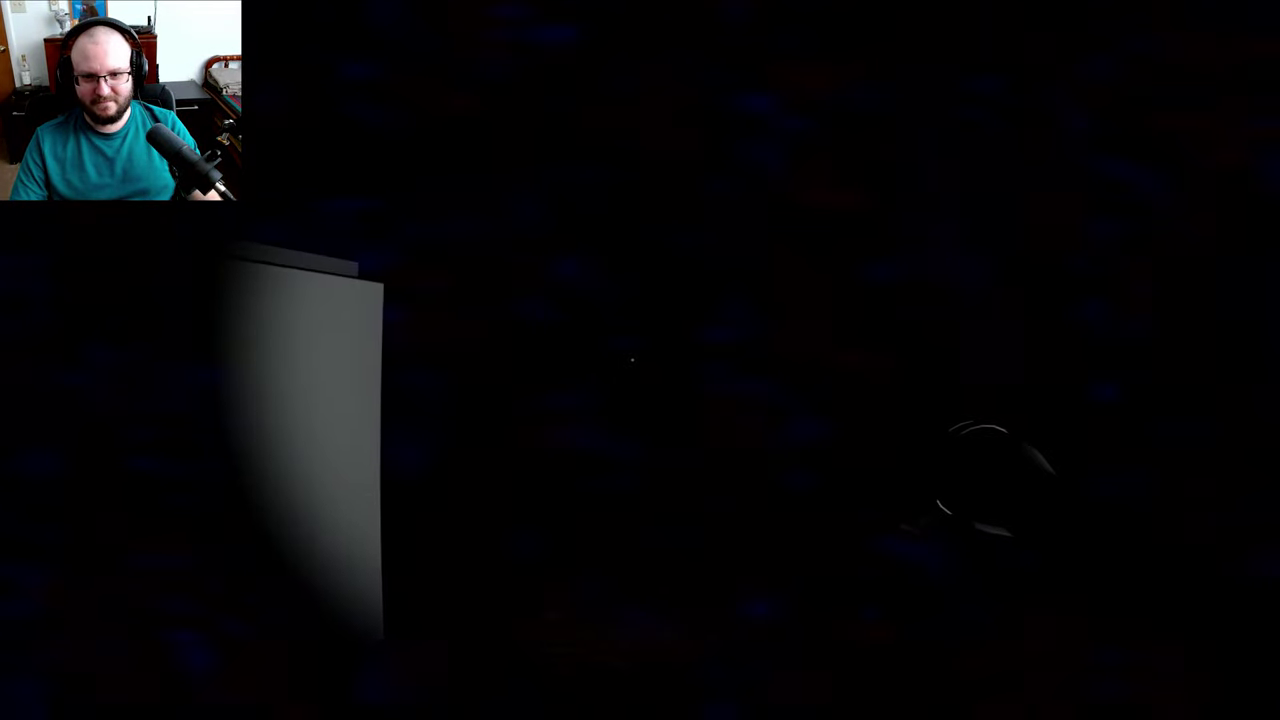
{"action": "key", "text": "w"}
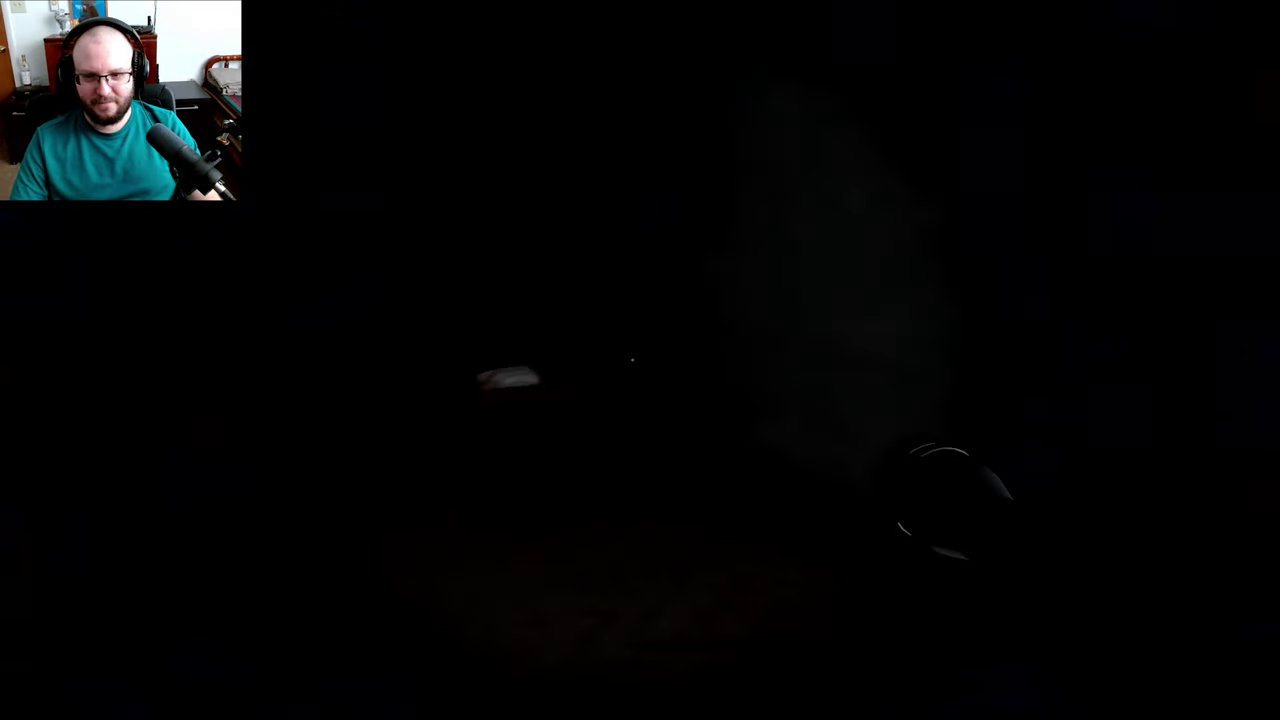
{"action": "key", "text": "w"}
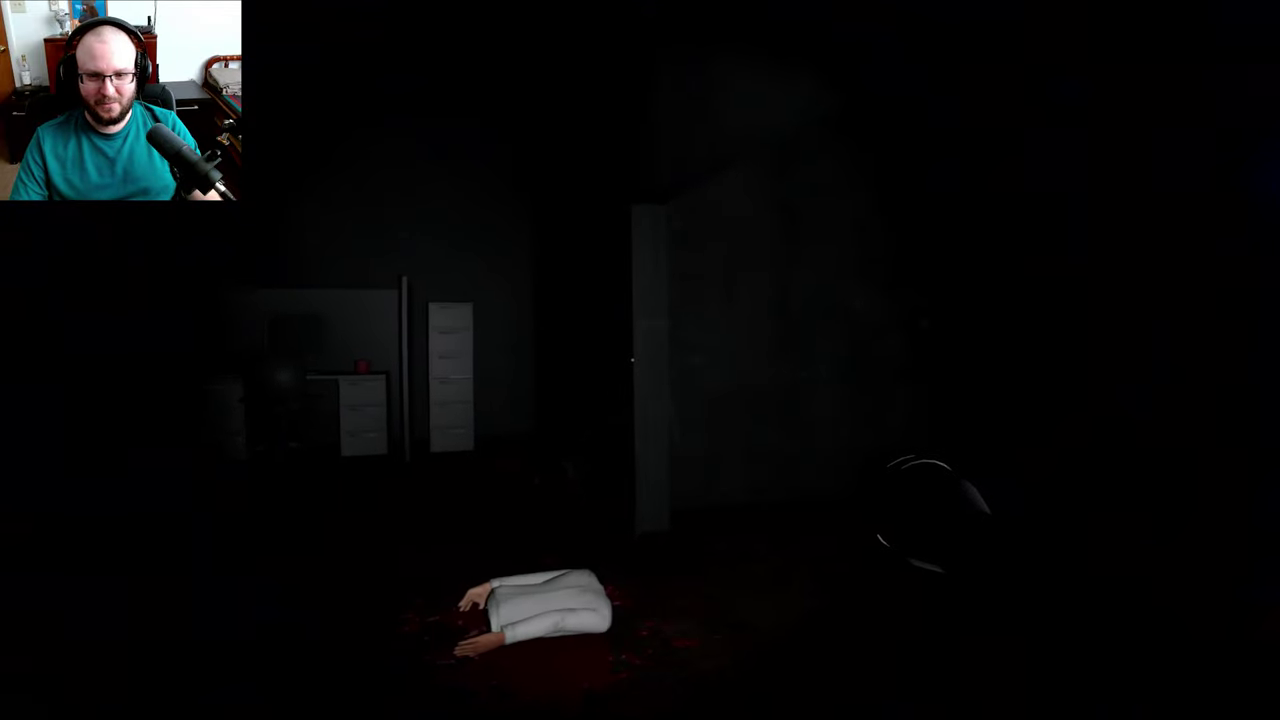
{"action": "key", "text": "w"}
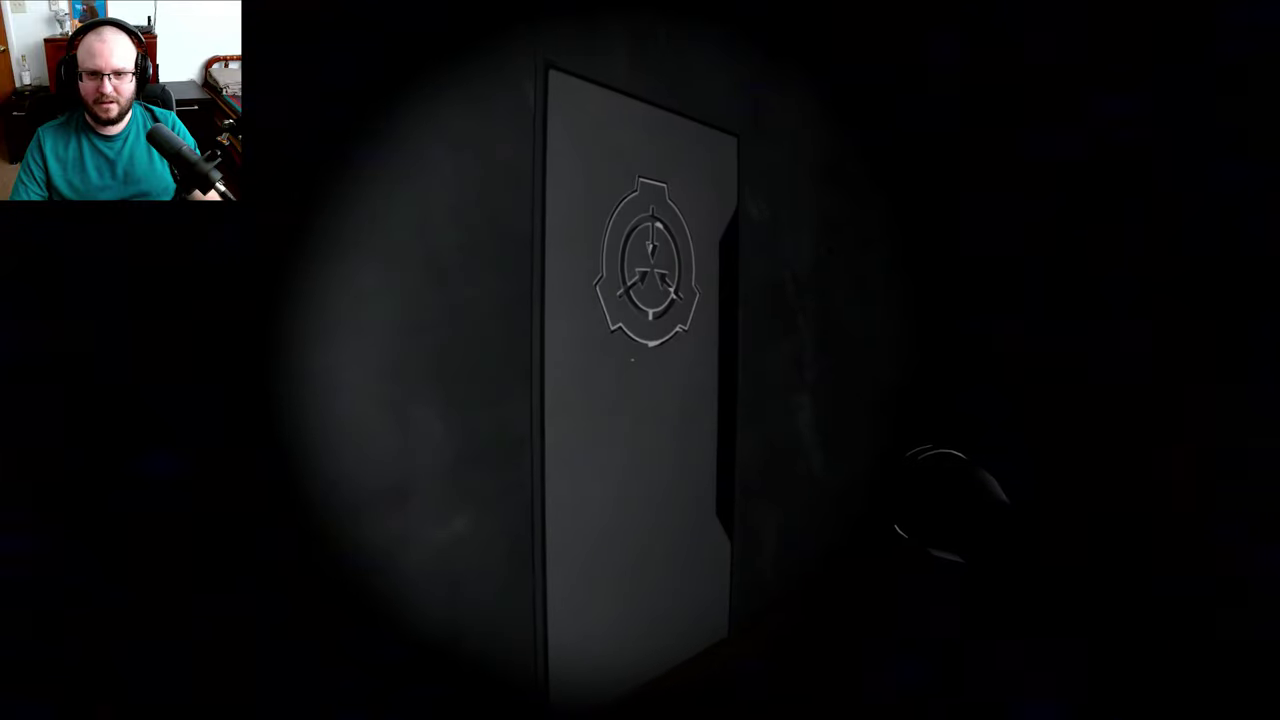
{"action": "key", "text": "e"}
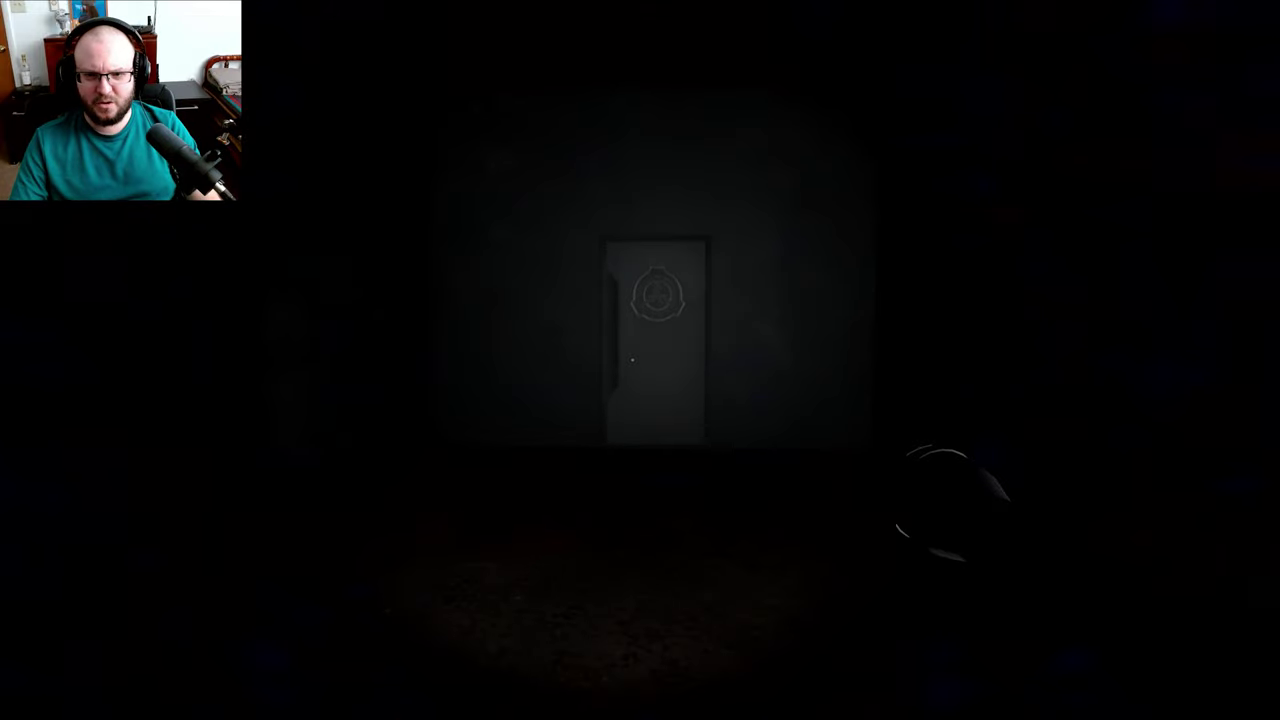
{"action": "key", "text": "w"}
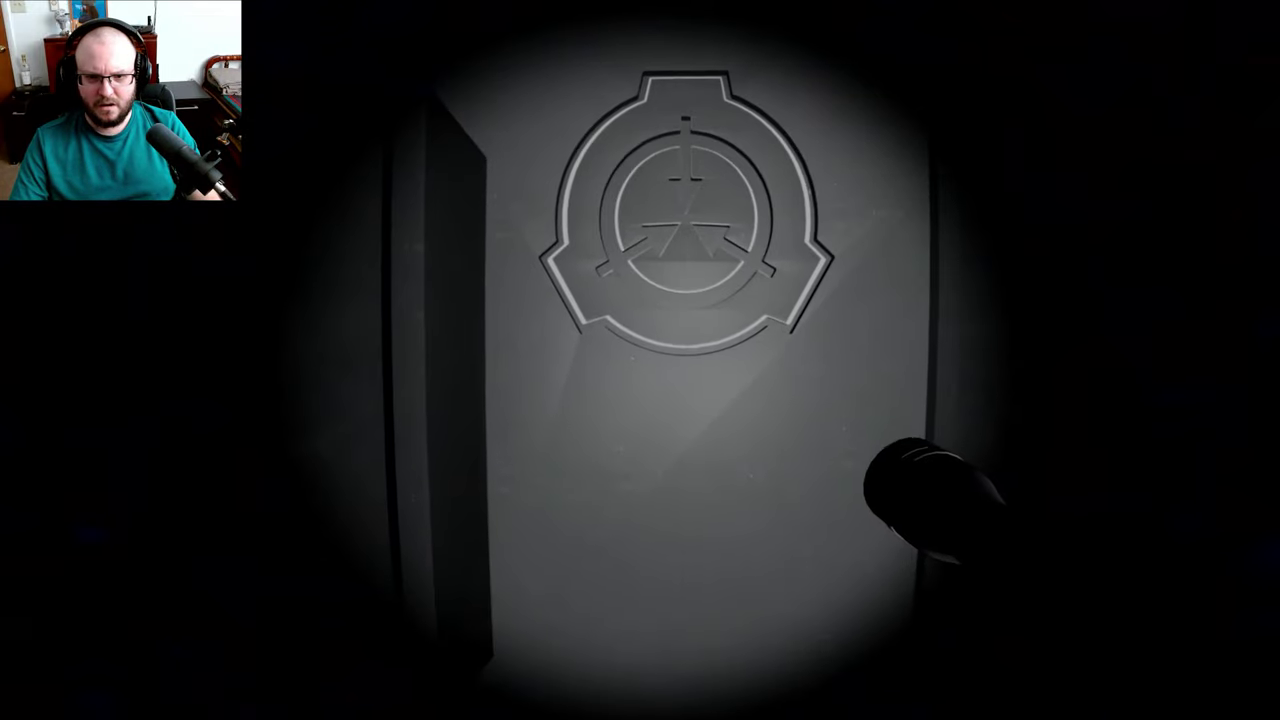
{"action": "key", "text": "e"}
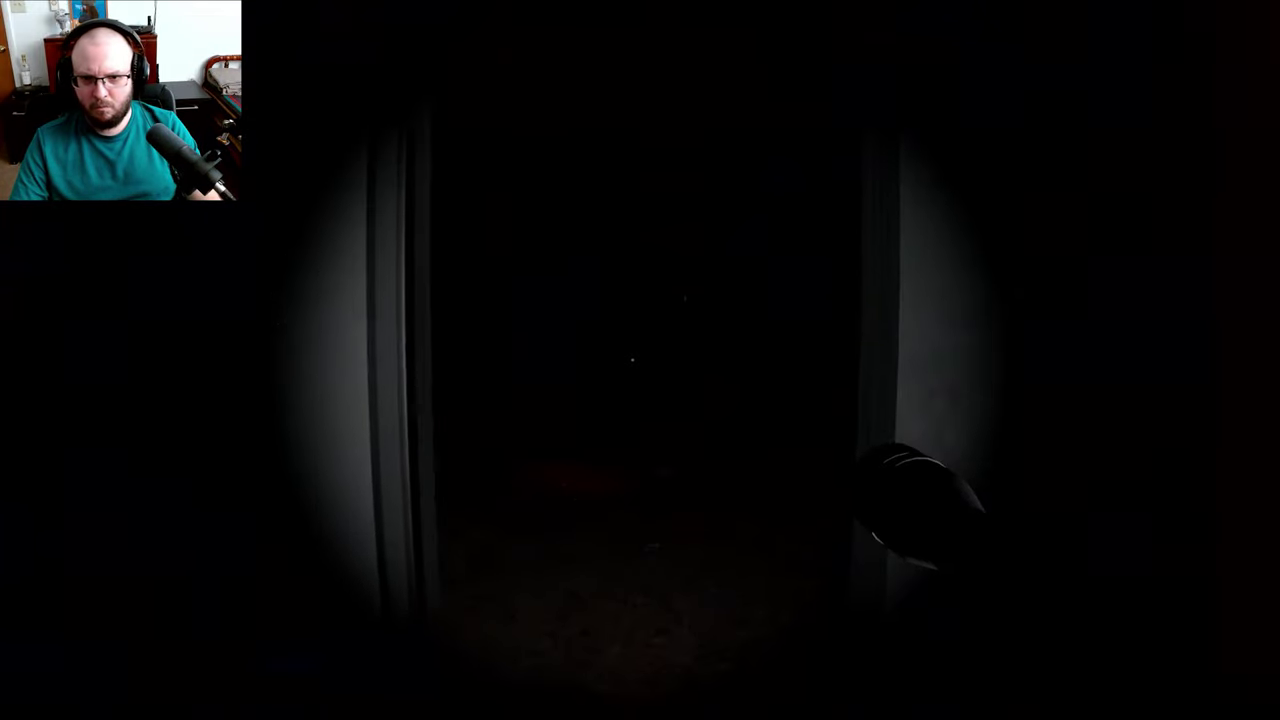
{"action": "key", "text": "w"}
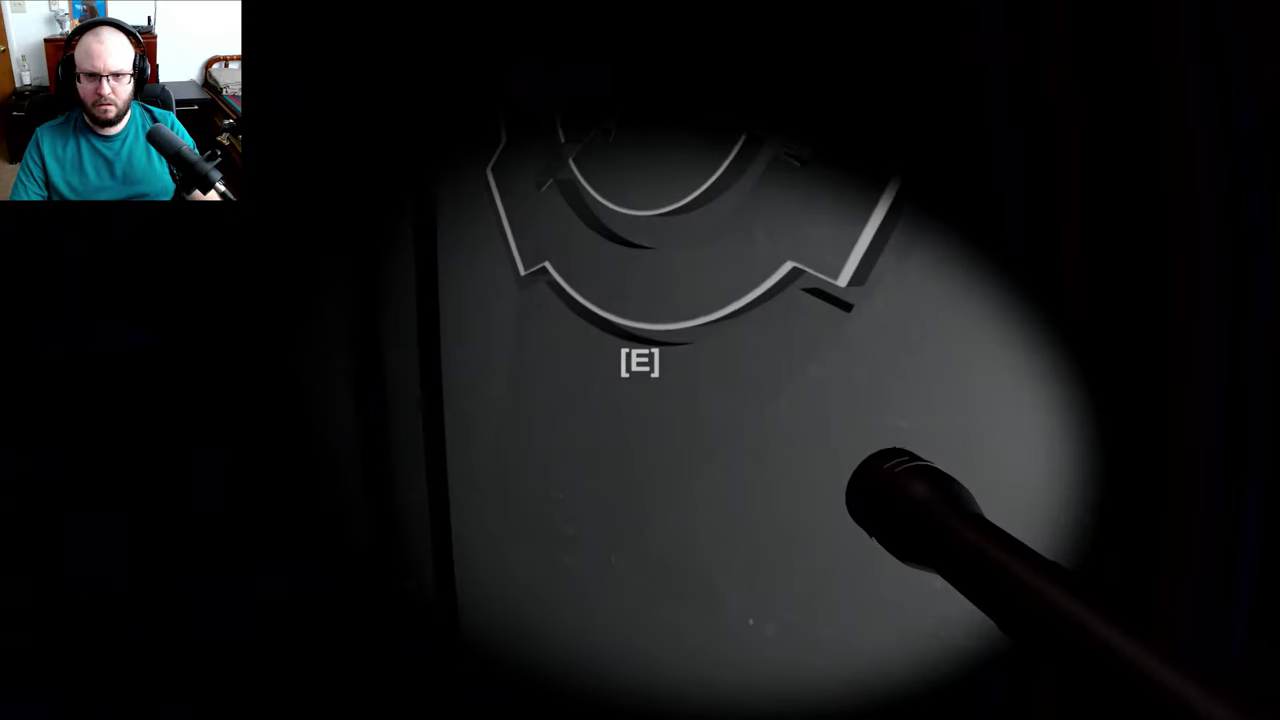
{"action": "key", "text": "f"}
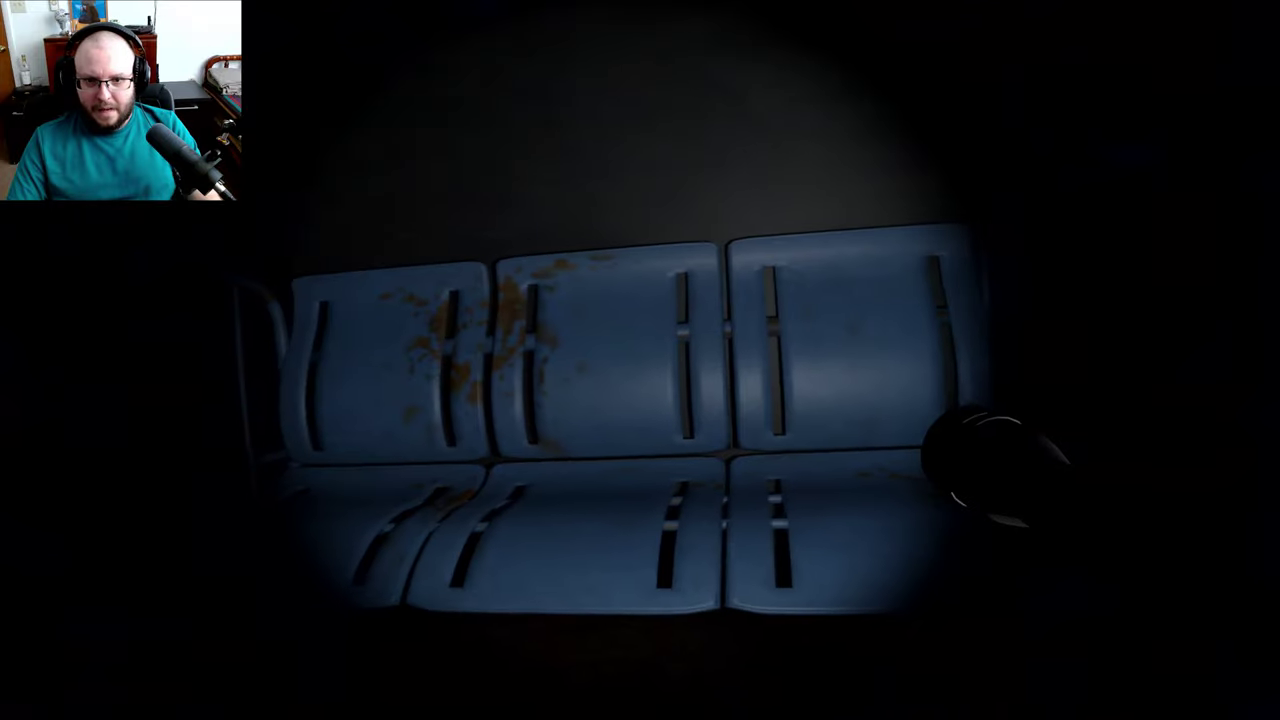
{"action": "key", "text": "w"}
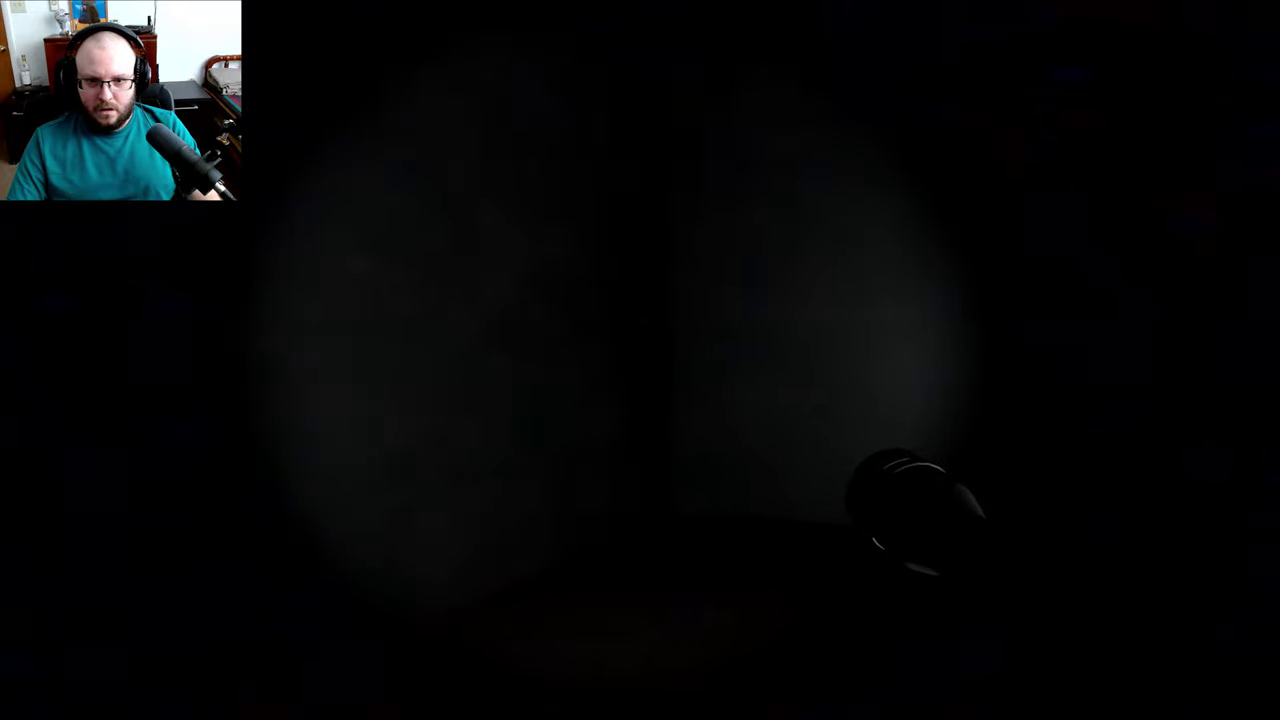
{"action": "key", "text": "w"}
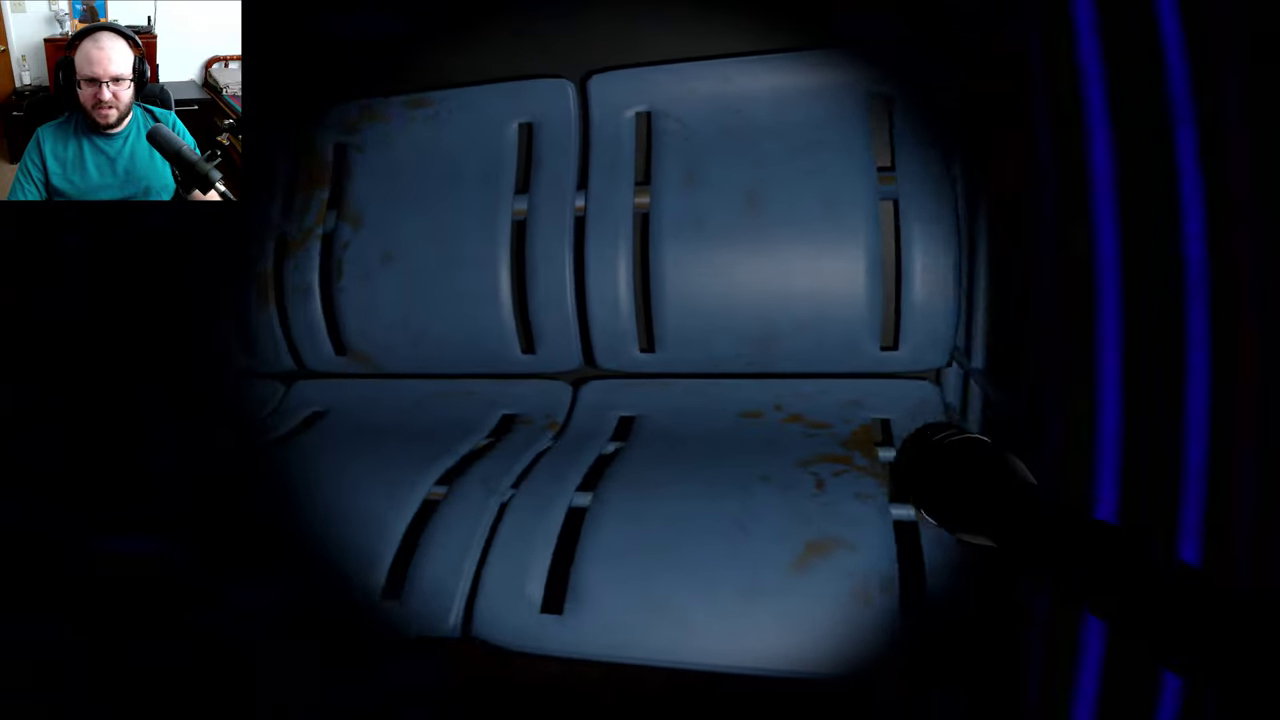
{"action": "key", "text": "s"}
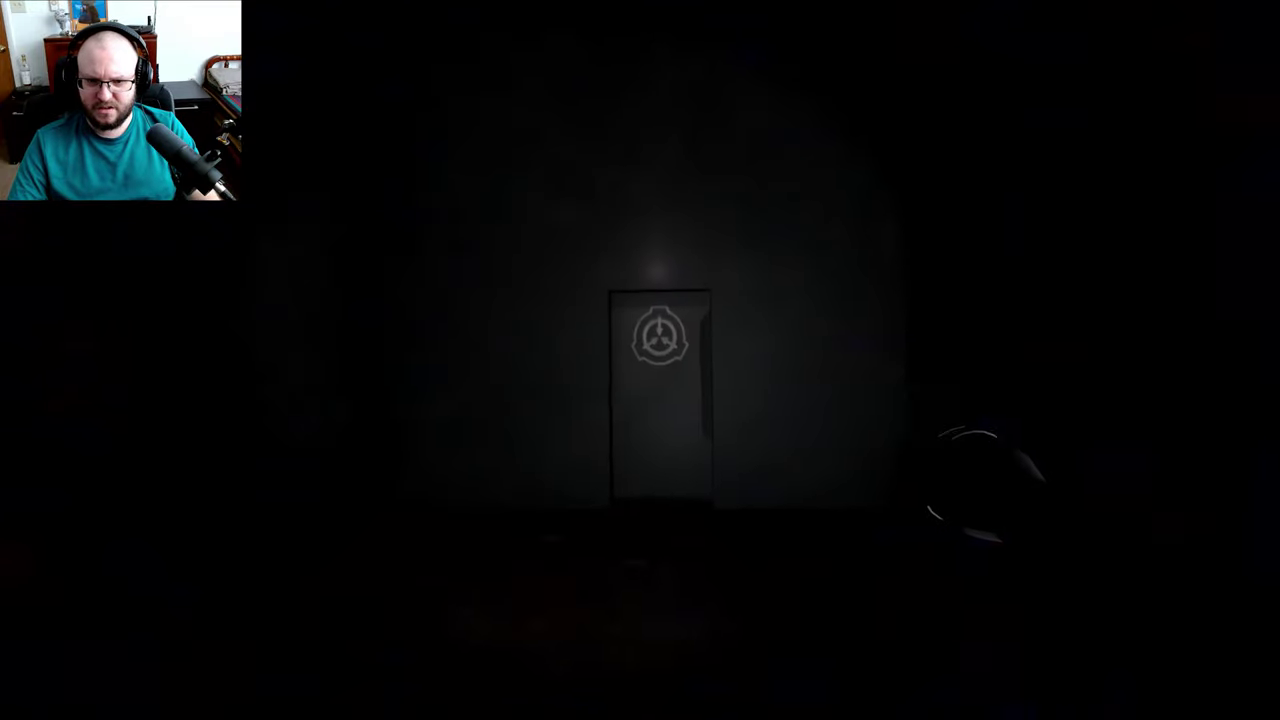
{"action": "key", "text": "w"}
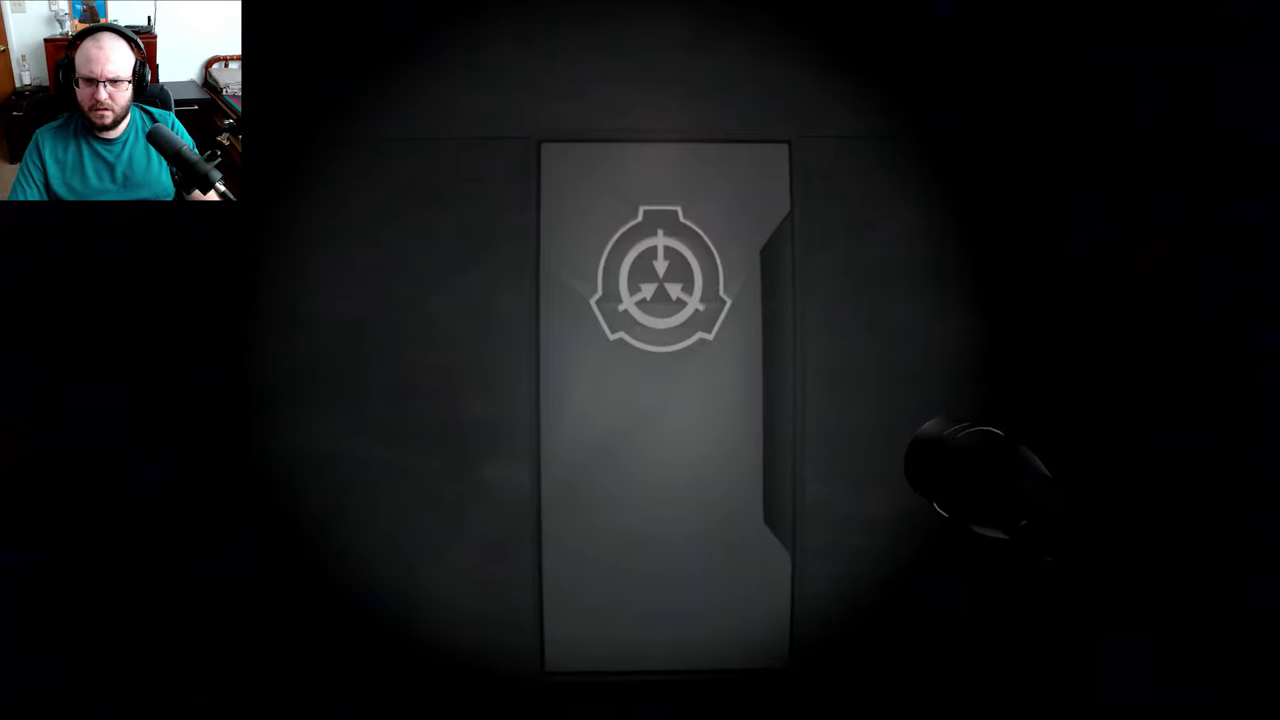
{"action": "key", "text": "f"}
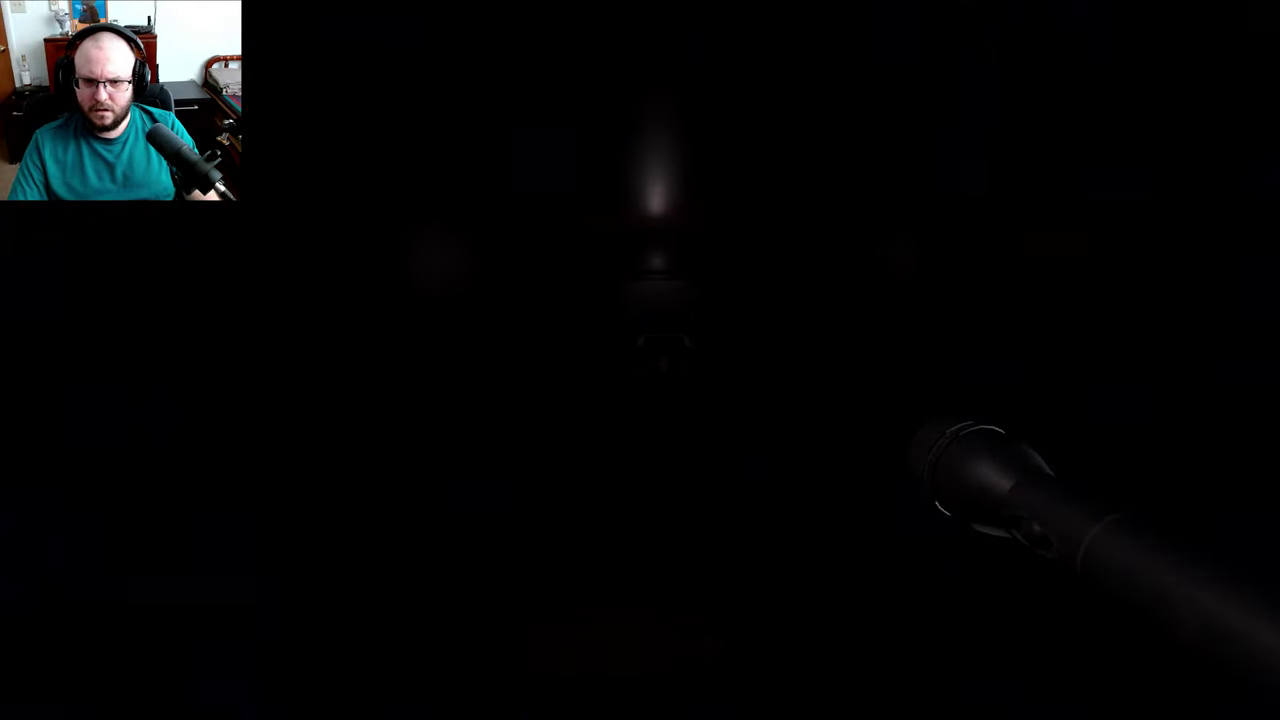
{"action": "key", "text": "w"}
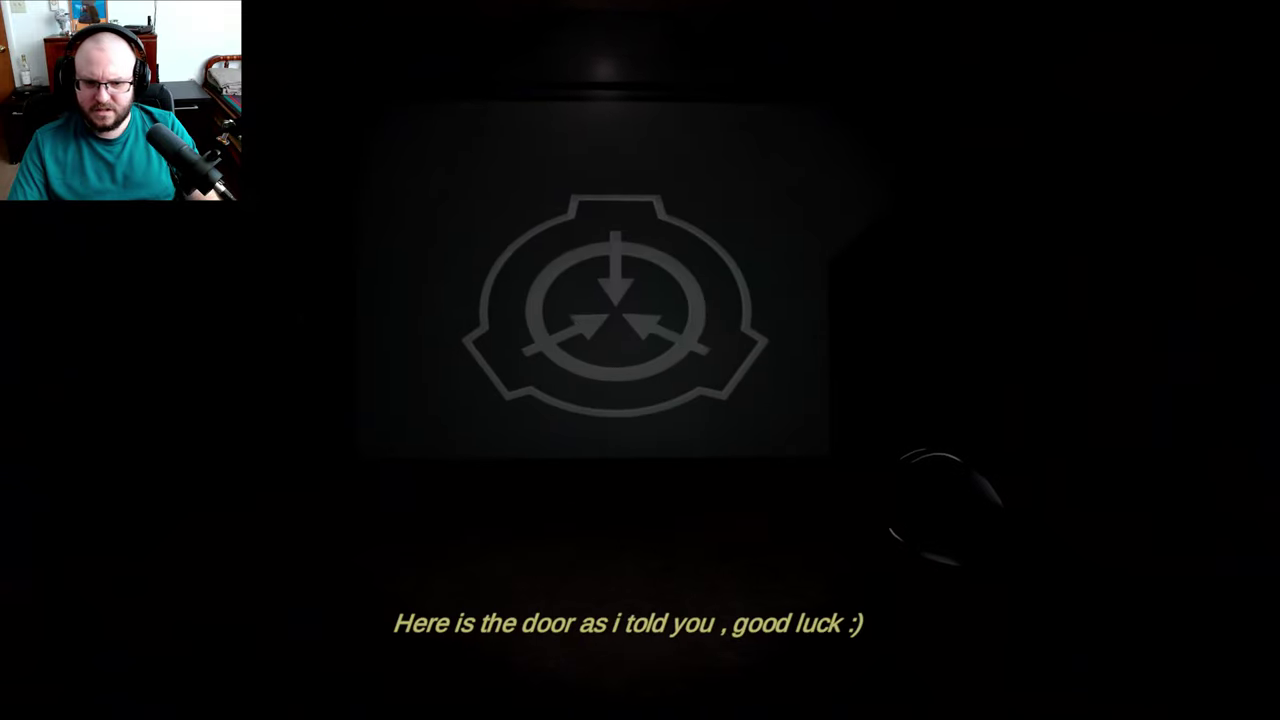
{"action": "key", "text": "w"}
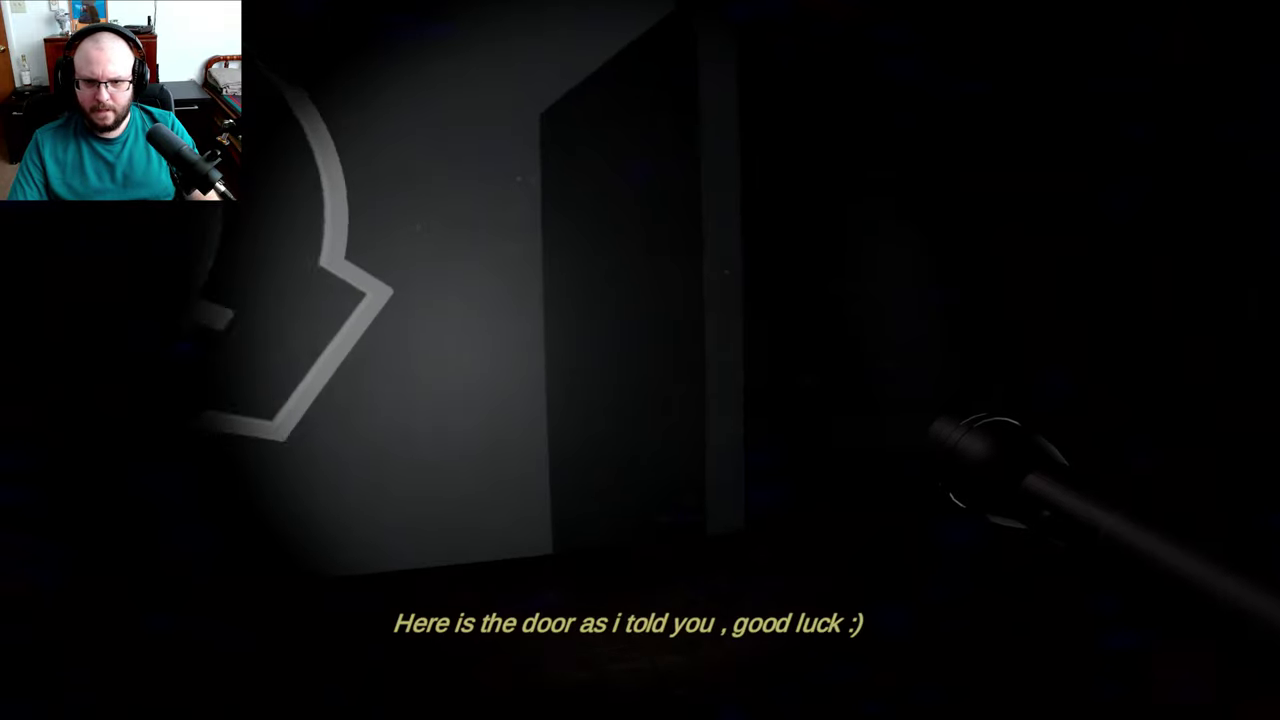